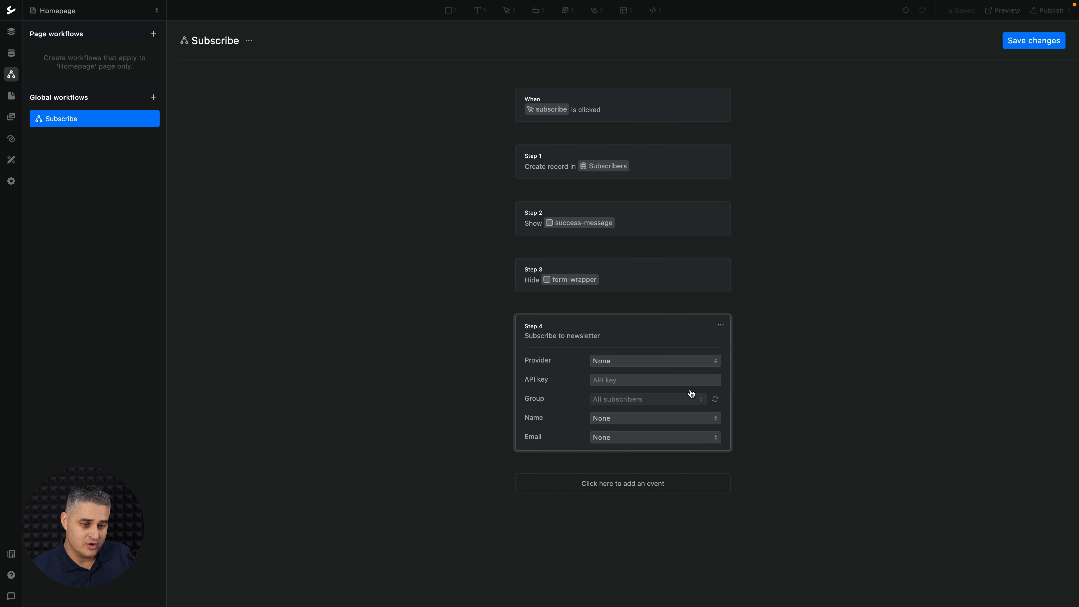
# Replace Step 4 of the Subscribe workflow with a Send email action.
pyautogui.click(720, 325)
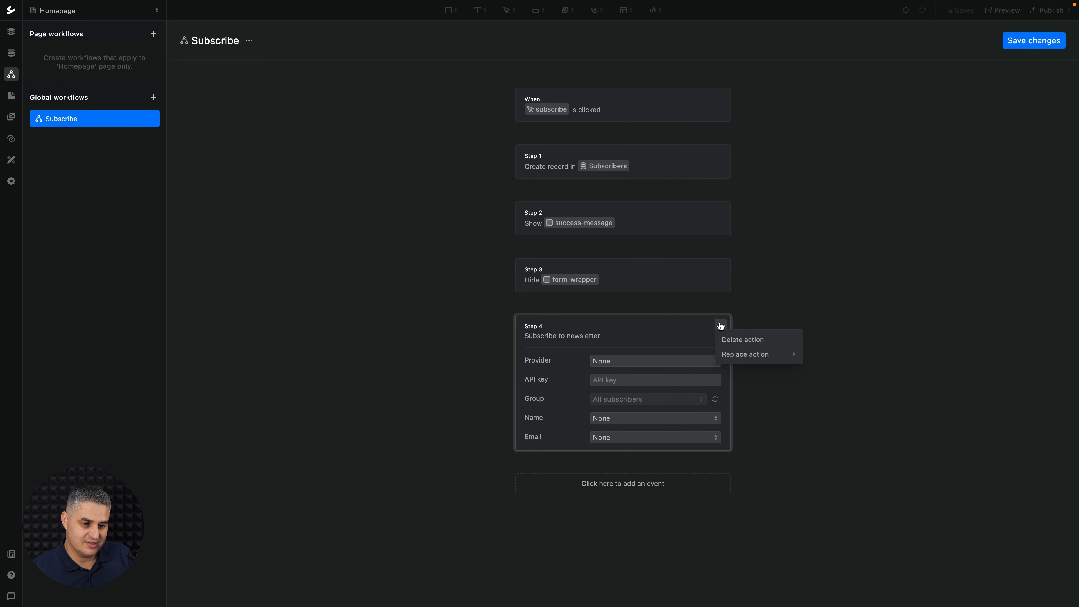
pyautogui.moveTo(738, 352)
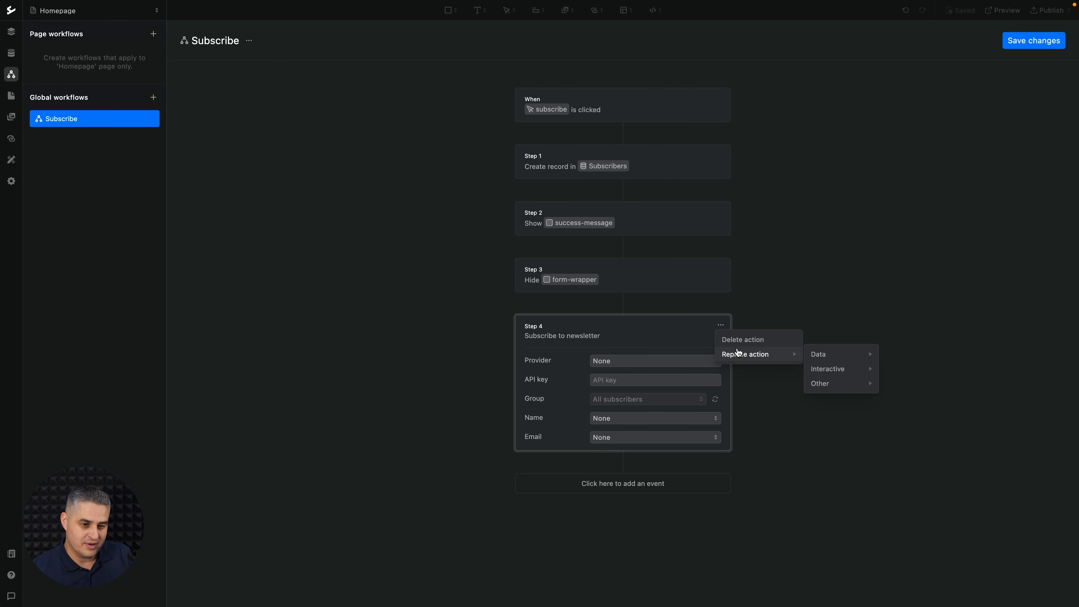
pyautogui.moveTo(841, 383)
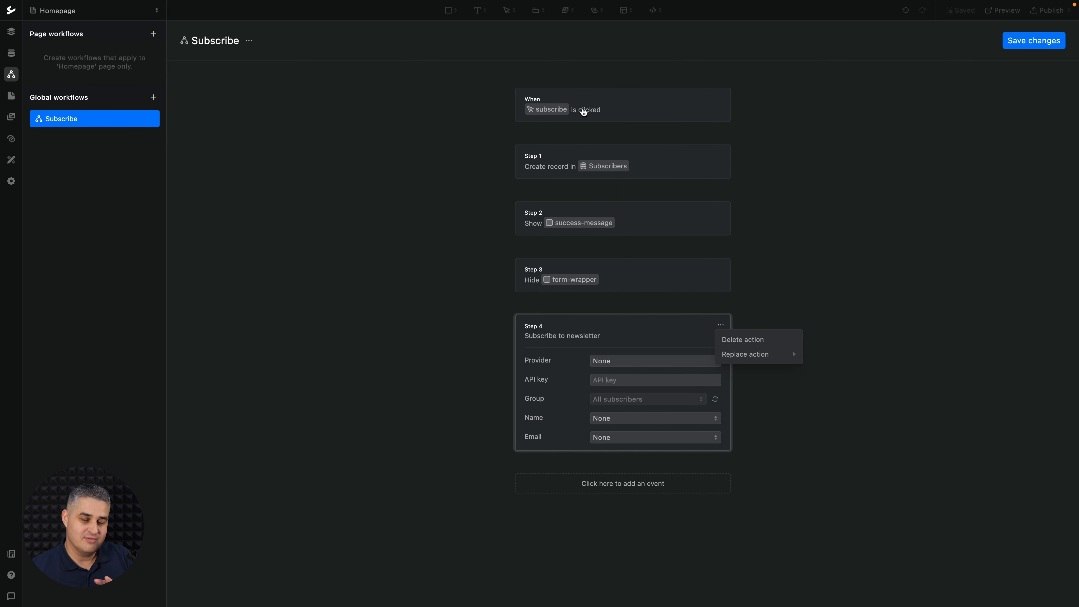
pyautogui.click(913, 383)
# Insert the Subscribers Name field into the email body content.
pyautogui.click(372, 99)
pyautogui.click(357, 131)
pyautogui.click(405, 100)
# Add the Subscribers Email address to the body and save it, then go to Collections, discarding workflow changes.
pyautogui.click(371, 189)
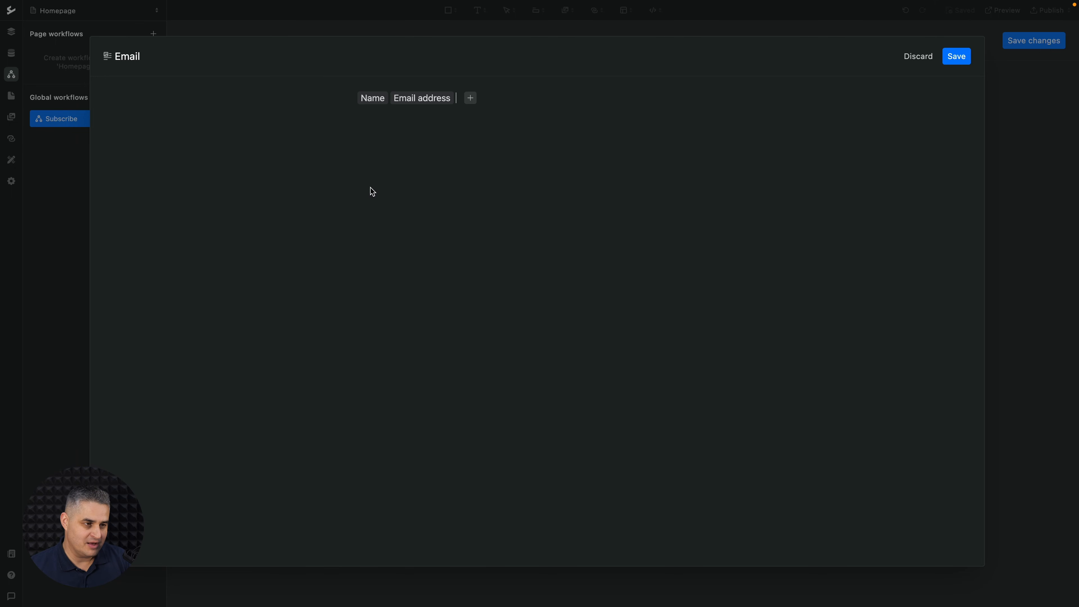
pyautogui.click(957, 57)
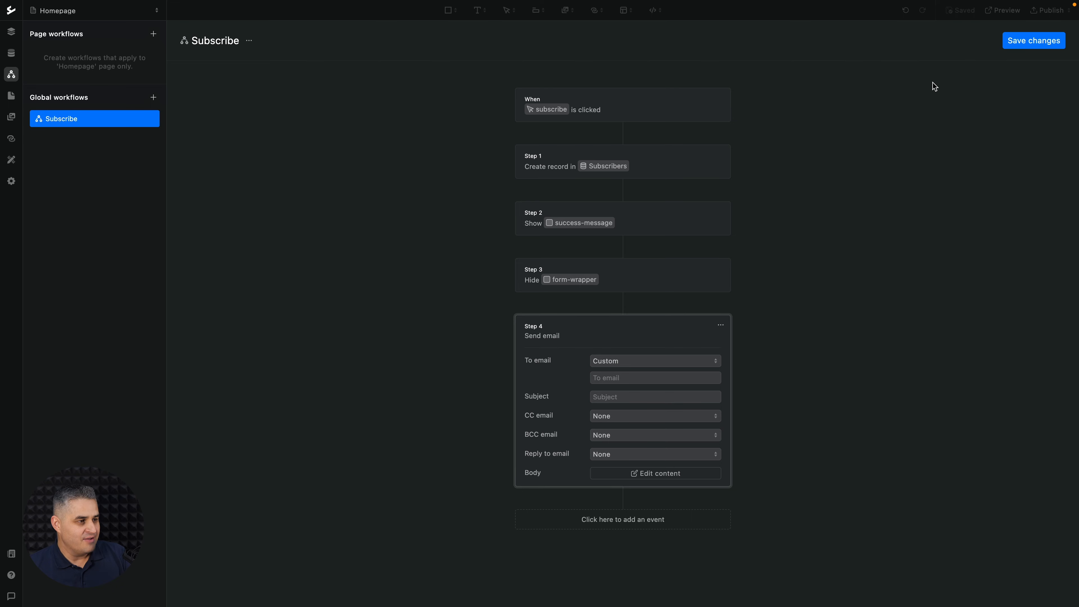
pyautogui.click(12, 53)
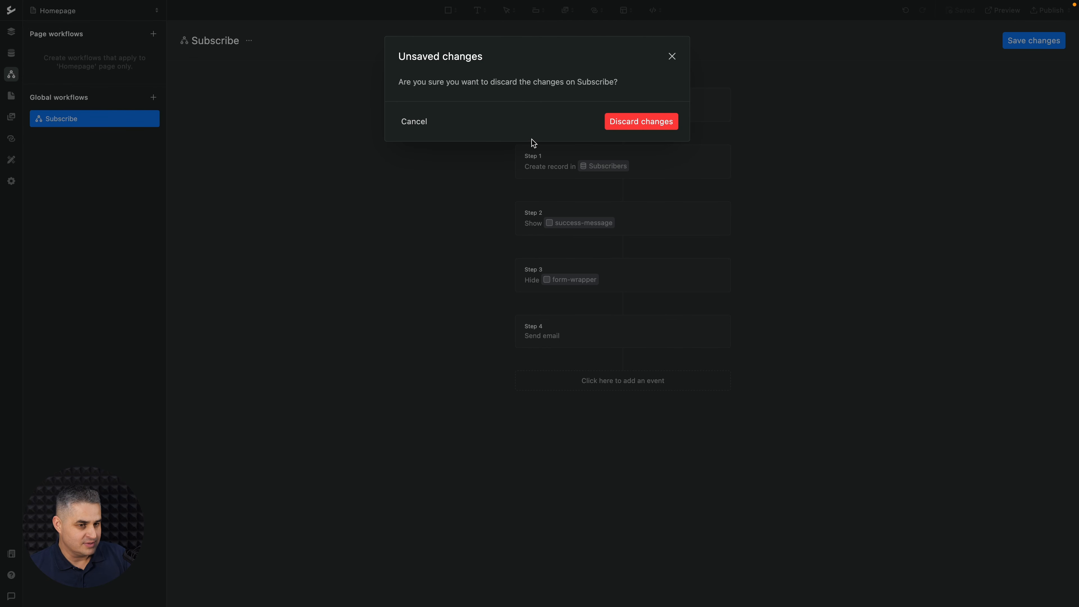
pyautogui.click(639, 126)
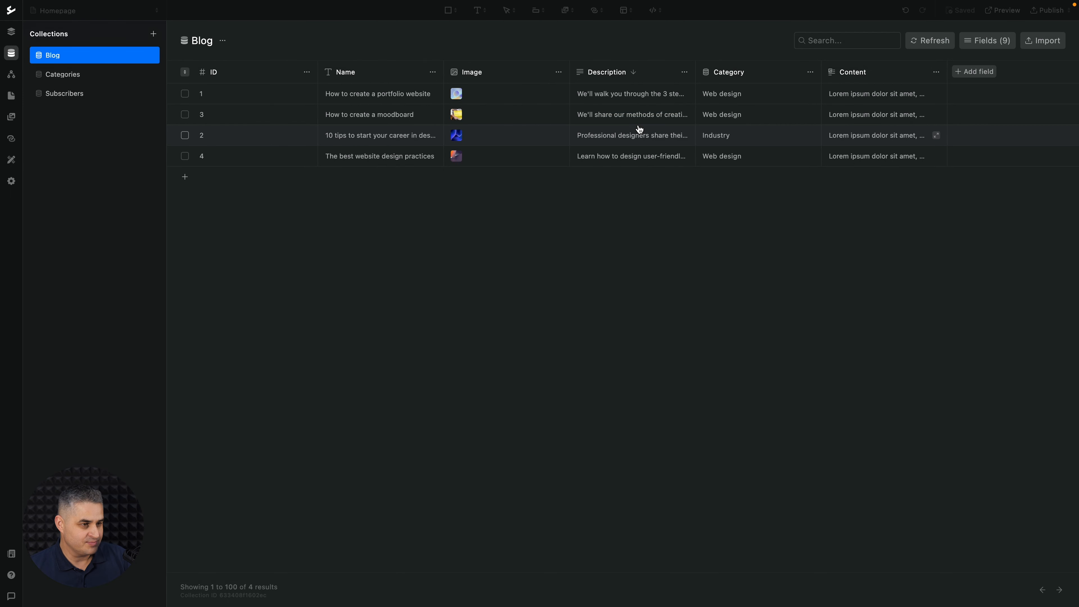
# Sort the Blog posts by Name descending and edit '10 tips to start your career in design'.
pyautogui.click(355, 73)
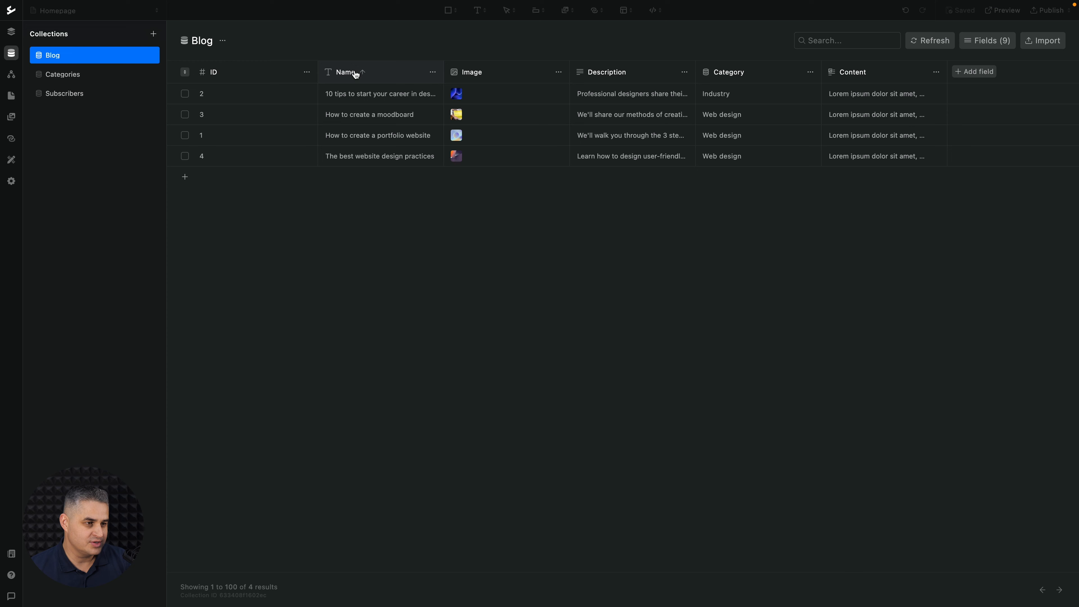
pyautogui.click(247, 74)
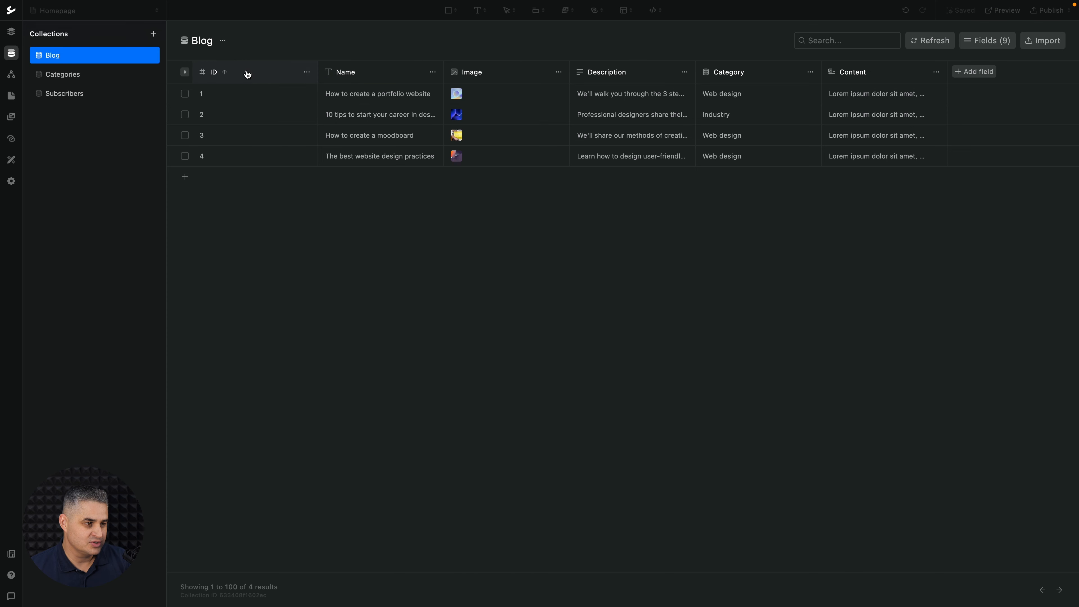
pyautogui.click(372, 73)
pyautogui.click(372, 73)
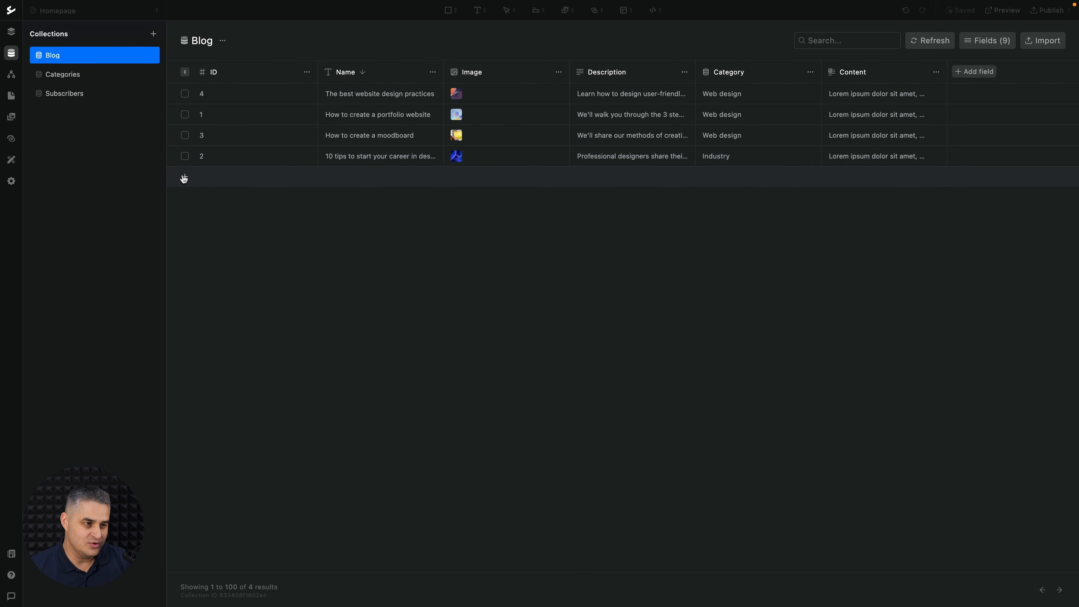
pyautogui.click(238, 164)
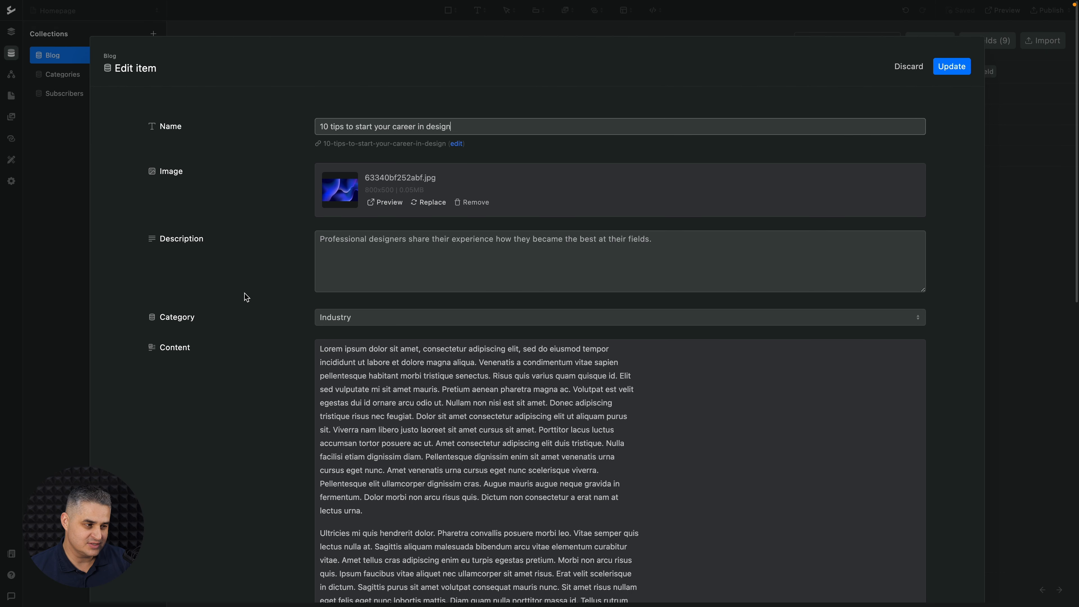
# Pick Architecture as the post's category, then discard the edit so it stays Industry.
pyautogui.click(351, 320)
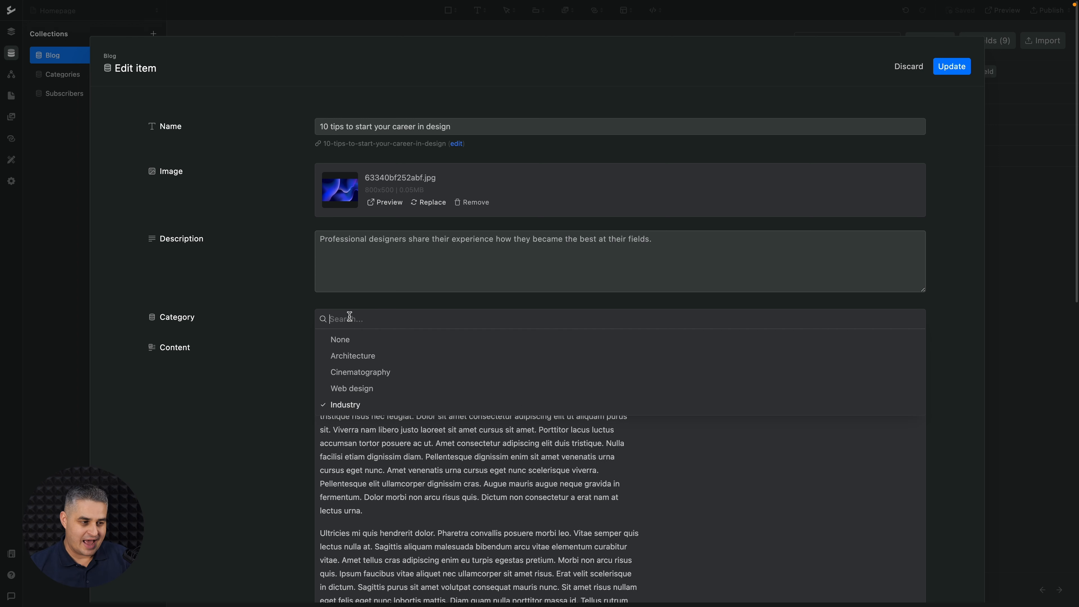
pyautogui.write('archi')
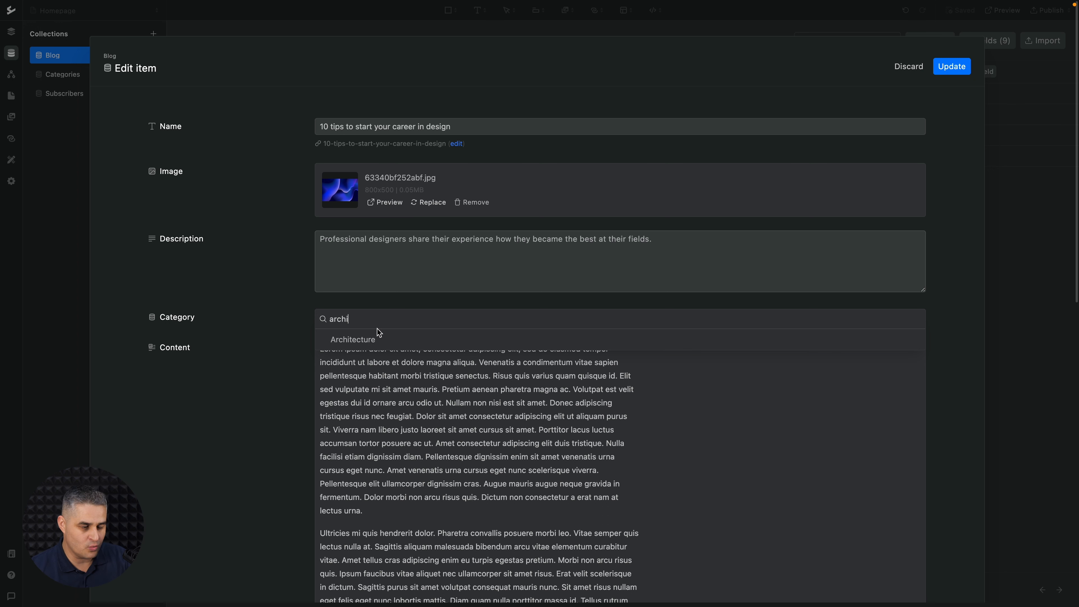
pyautogui.click(378, 339)
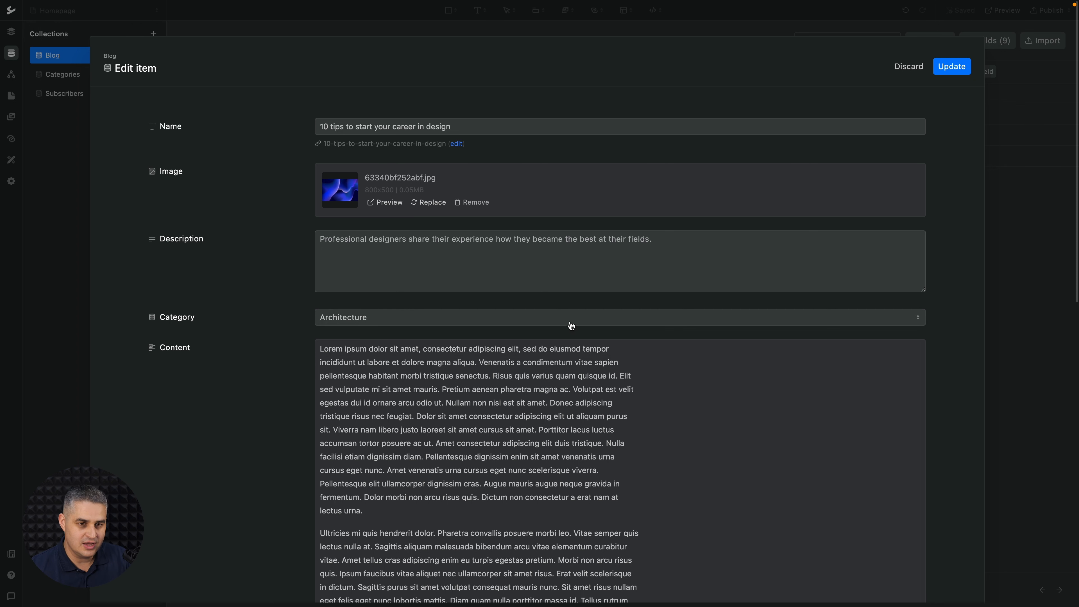
pyautogui.click(909, 67)
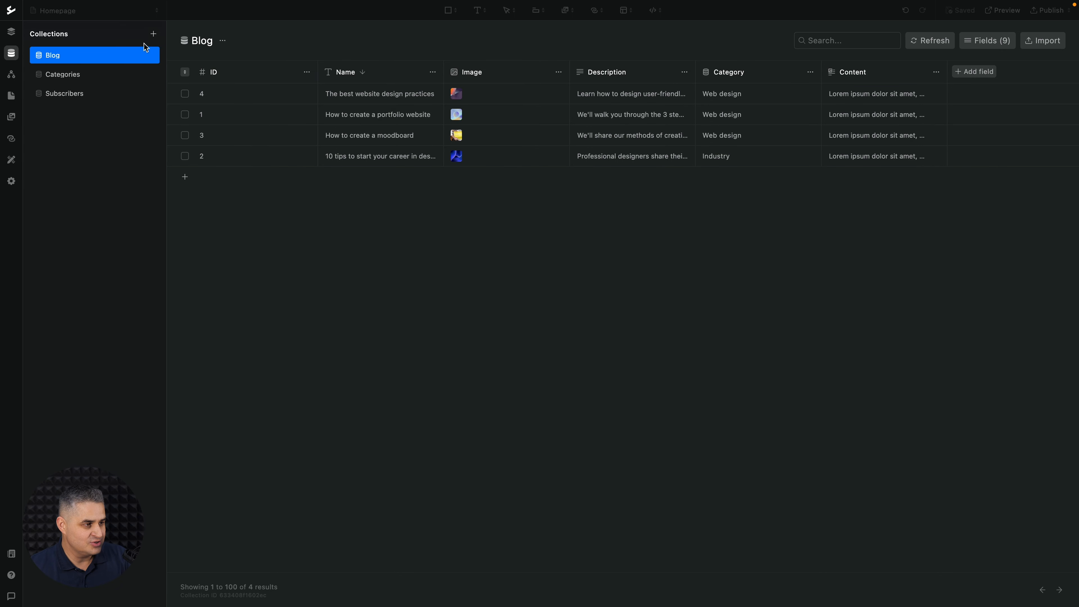
# Return to the Homepage design canvas, scroll through it, and bring up the site pages list.
pyautogui.click(12, 30)
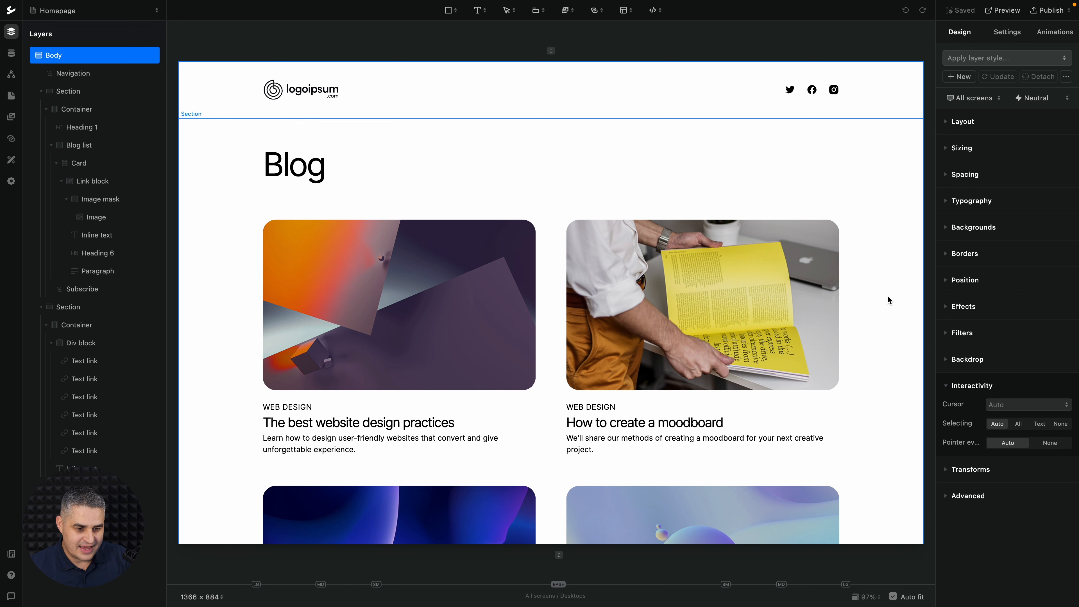
pyautogui.scroll(-10, 887, 299)
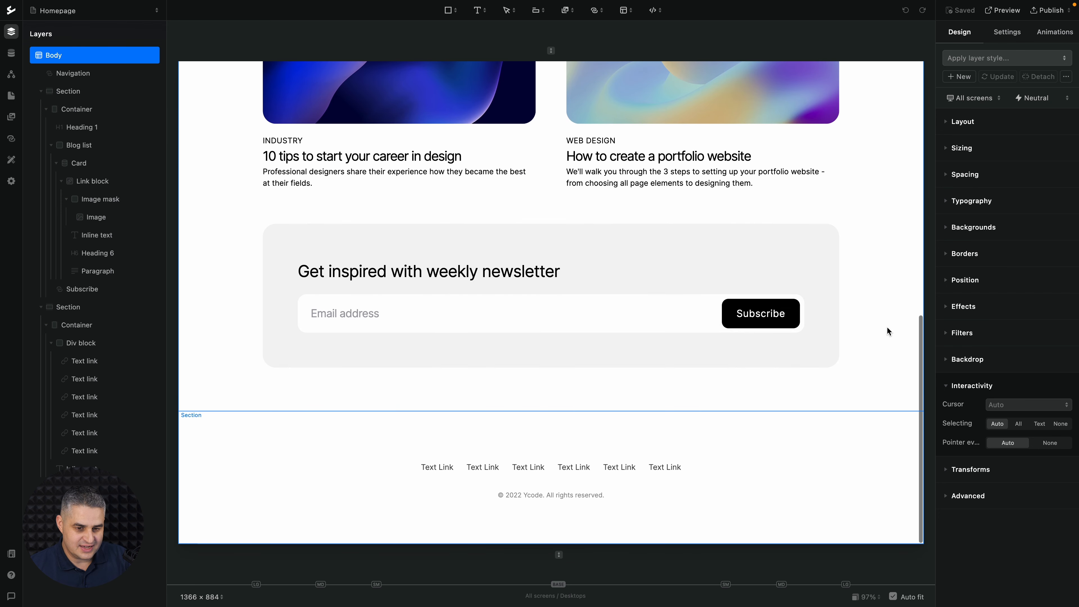
pyautogui.scroll(10, 510, 313)
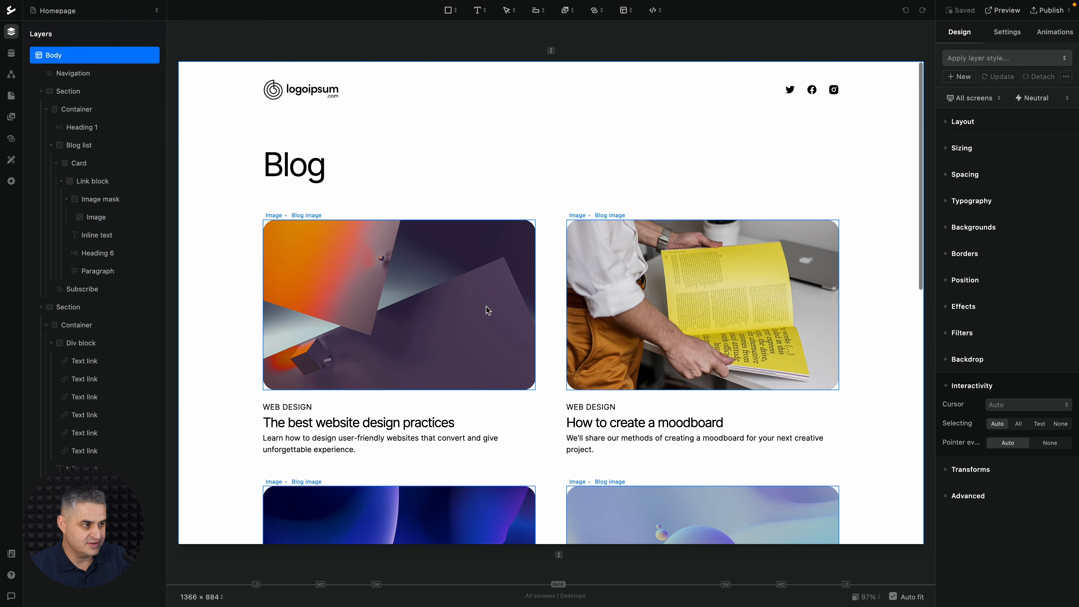
pyautogui.click(135, 15)
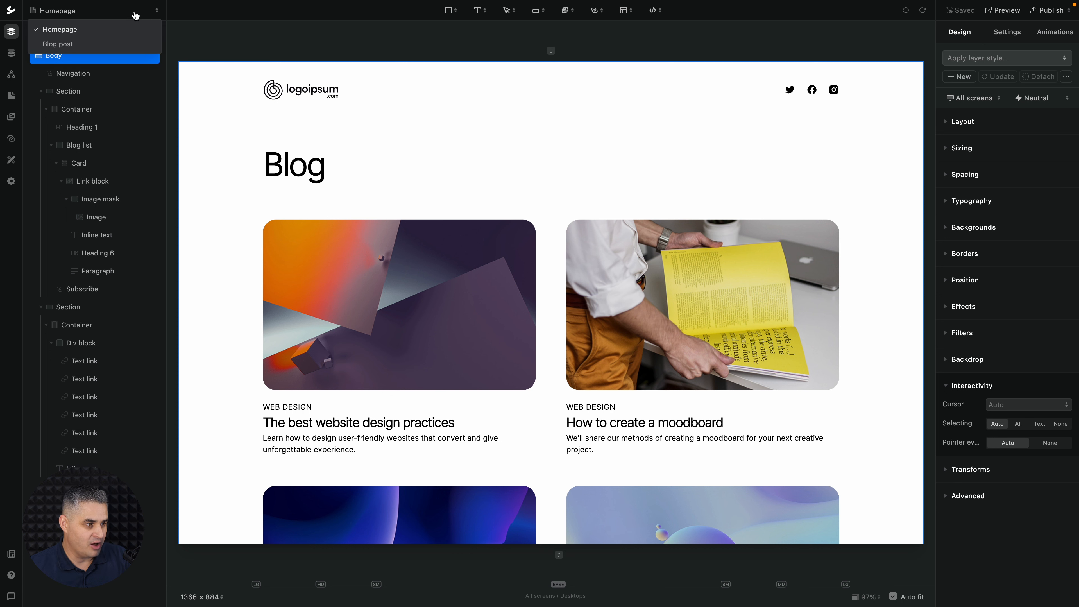
# On the Blog post page, select the main heading and preview it as a visitor.
pyautogui.click(83, 45)
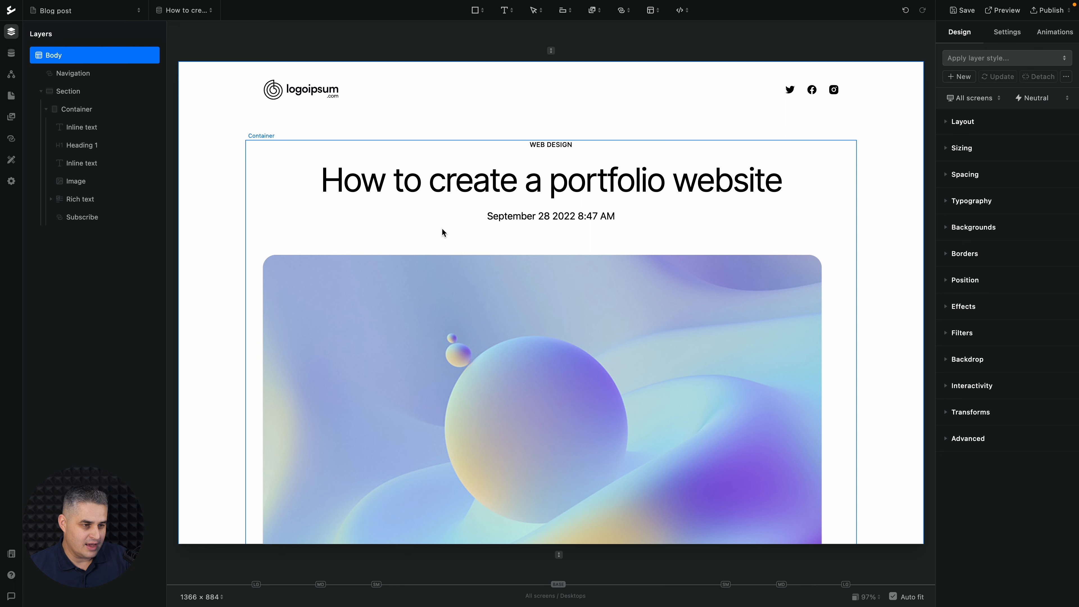
pyautogui.click(485, 189)
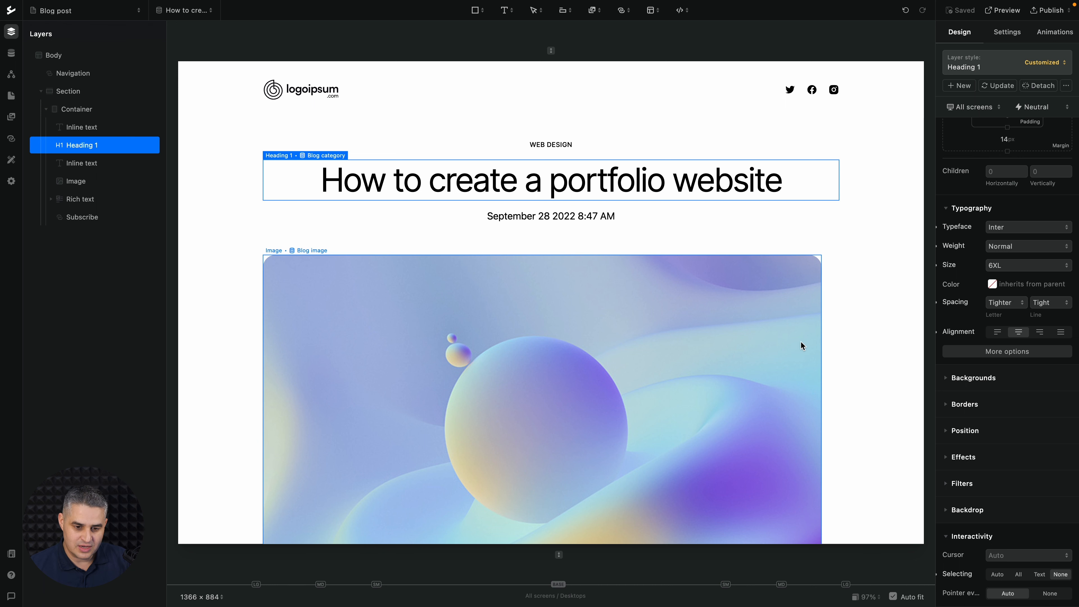
pyautogui.scroll(-2, 1023, 415)
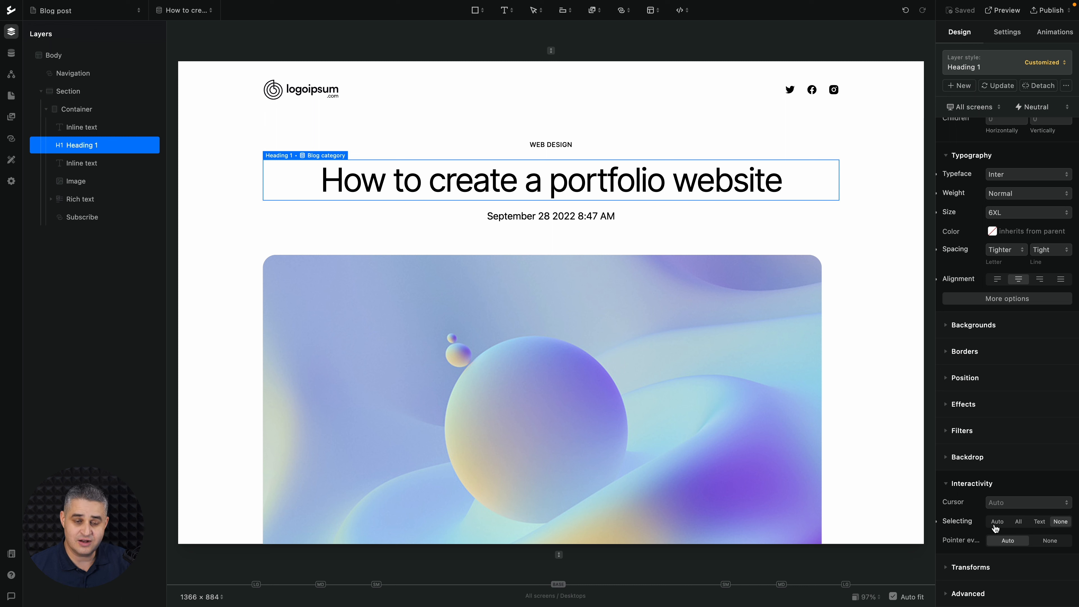
pyautogui.click(1003, 9)
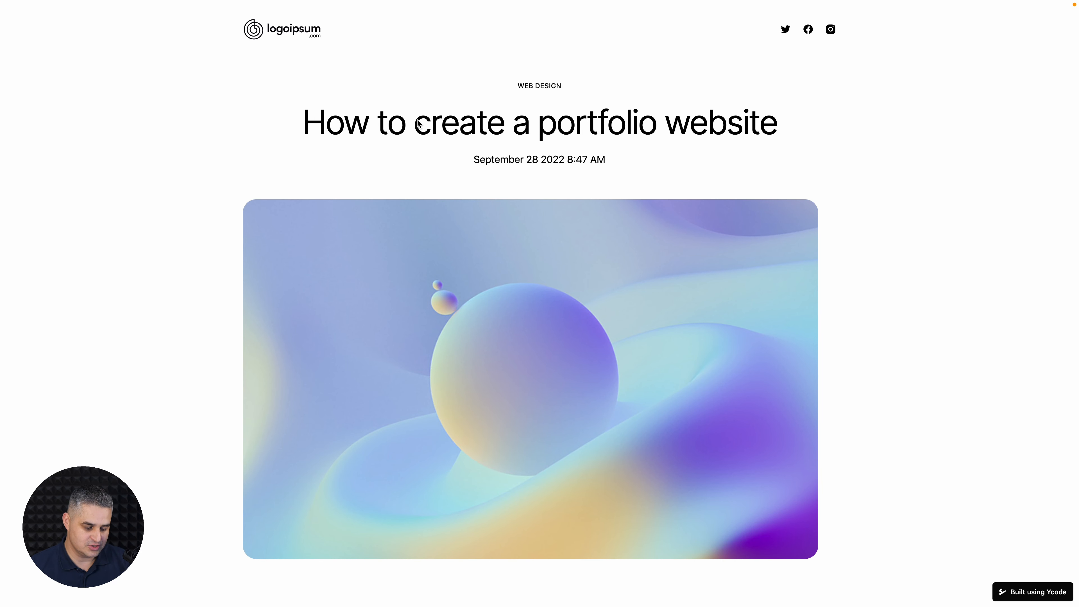
pyautogui.press('Escape')
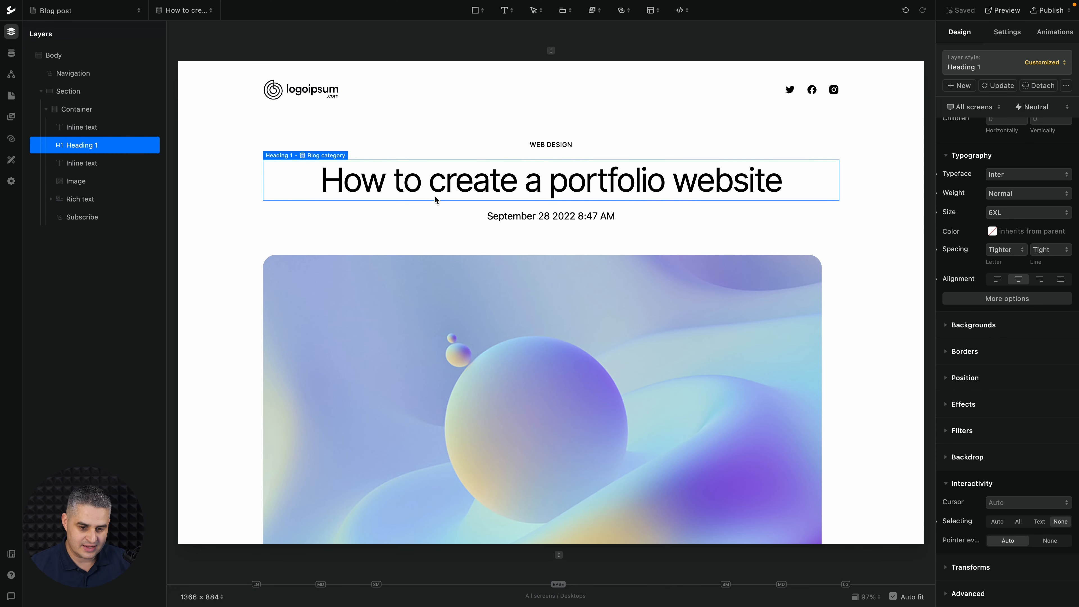
# Set the heading's Selecting interactivity to Auto, save, and test highlighting the title.
pyautogui.click(998, 522)
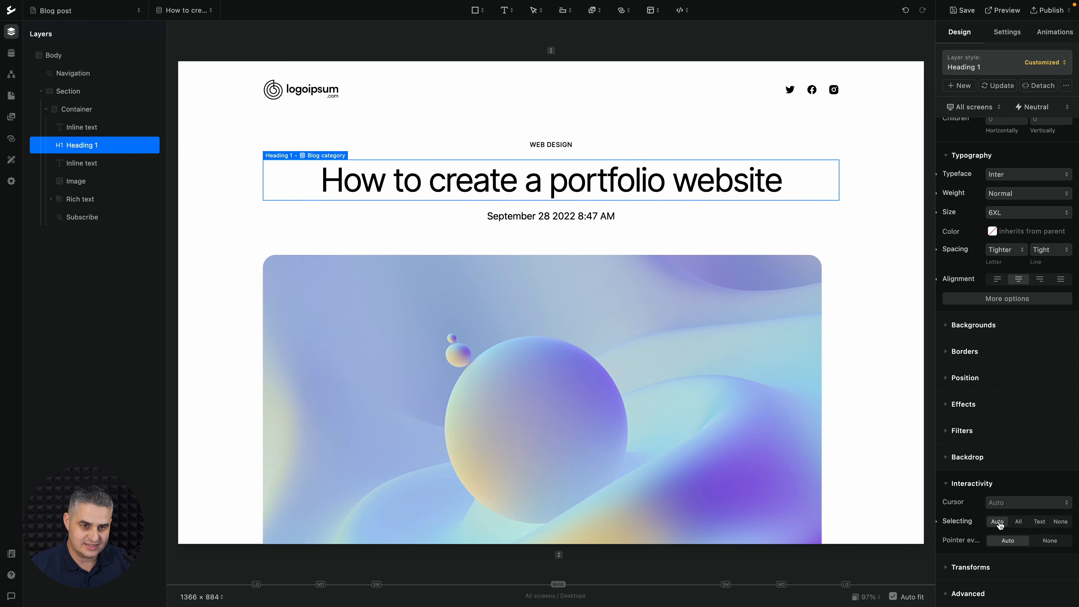
pyautogui.click(958, 10)
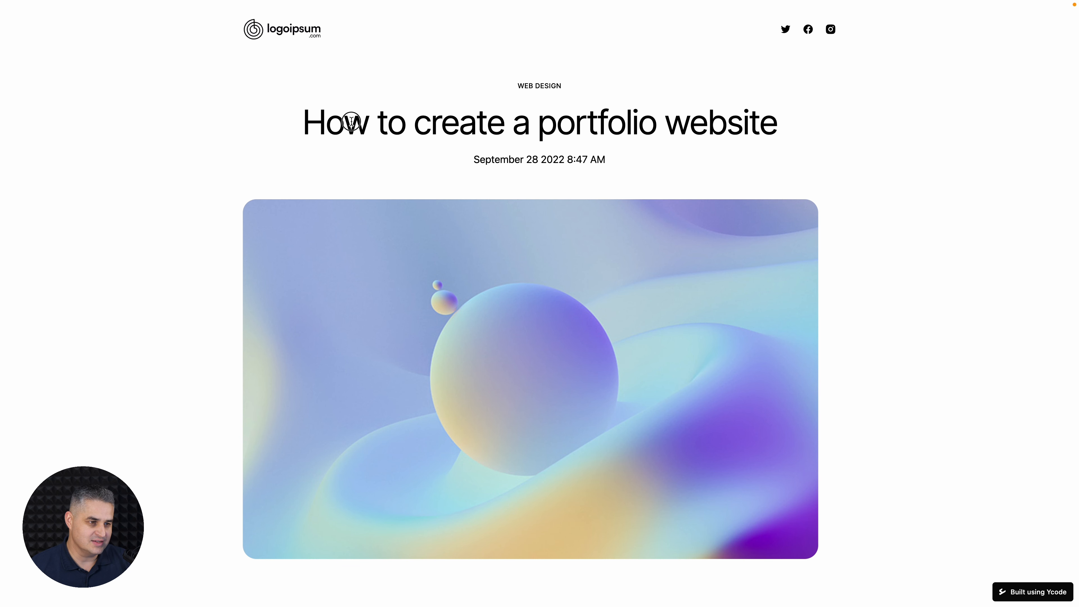
pyautogui.moveTo(351, 122); pyautogui.dragTo(541, 125)
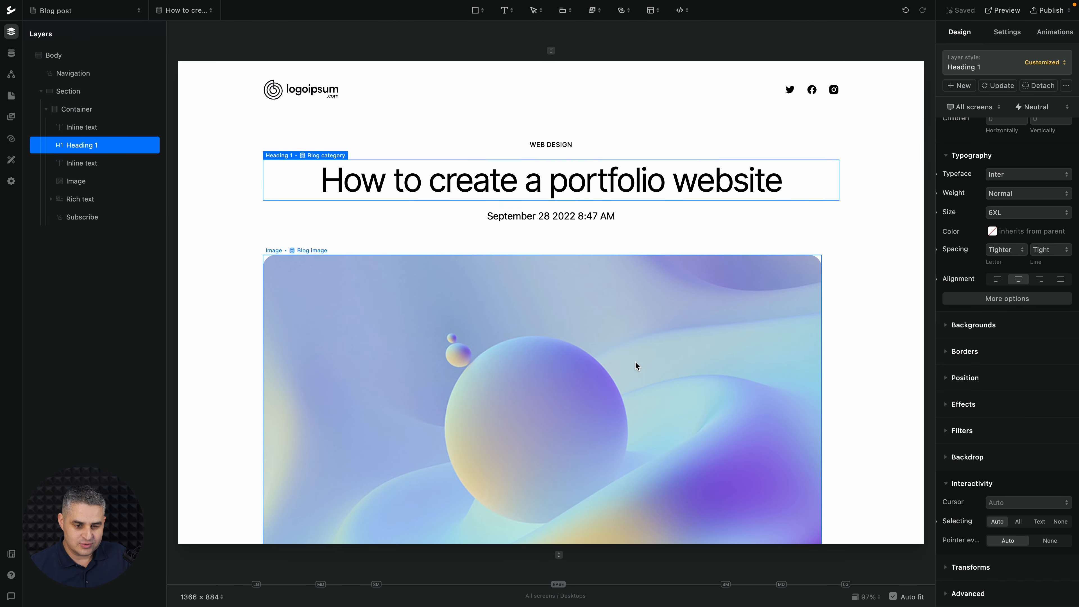
pyautogui.click(1009, 502)
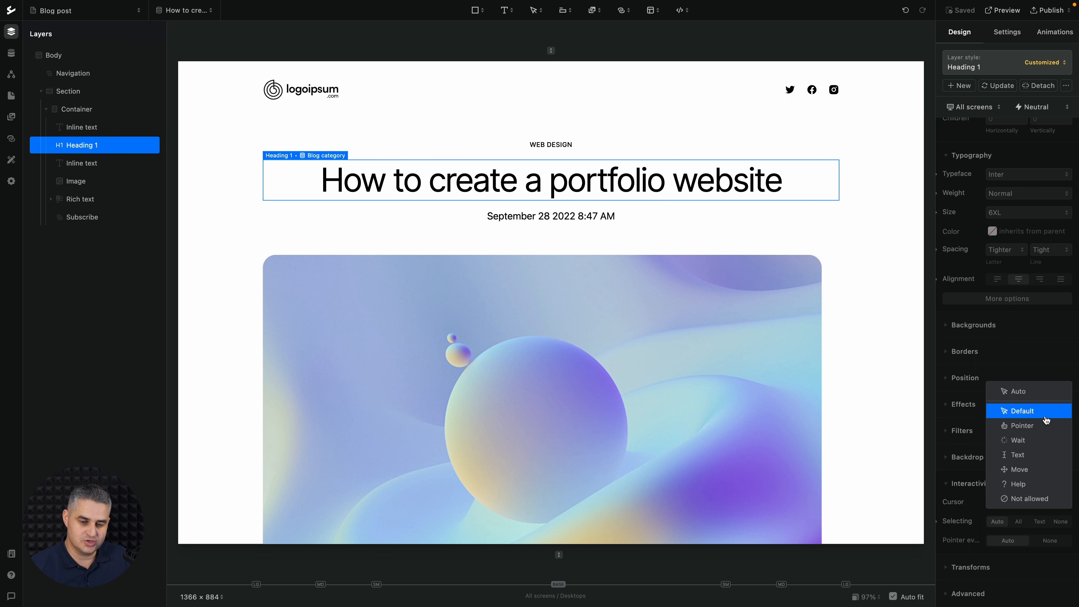
pyautogui.click(972, 419)
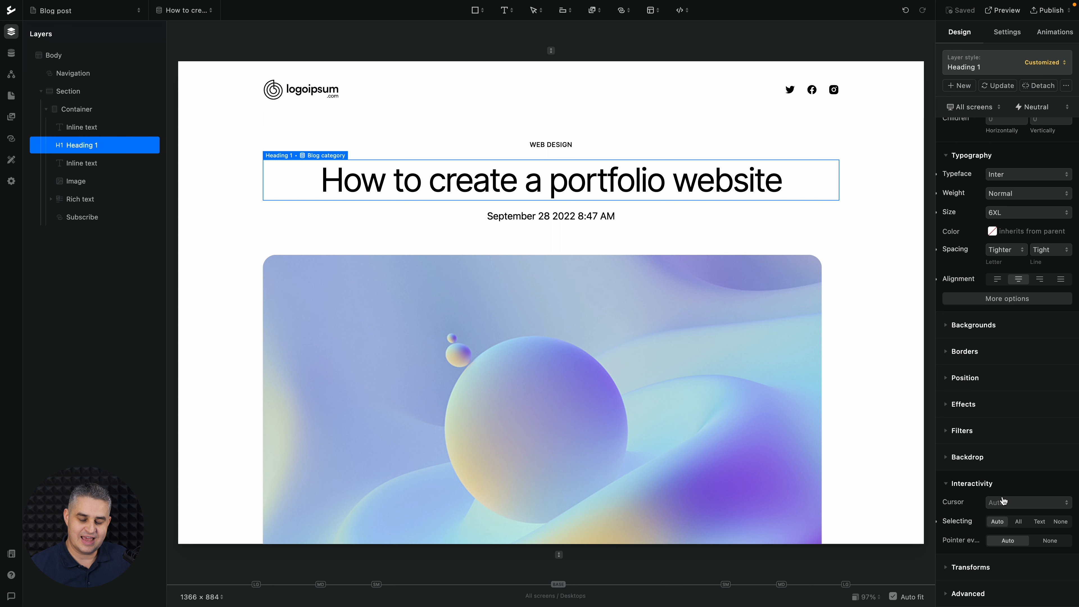
pyautogui.click(1014, 505)
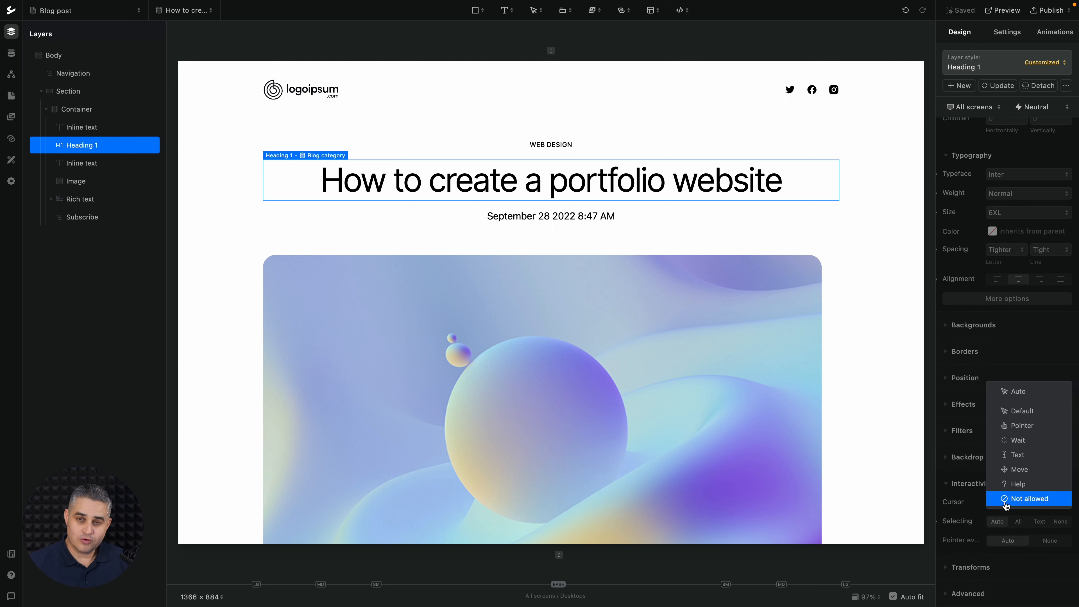
pyautogui.click(1038, 106)
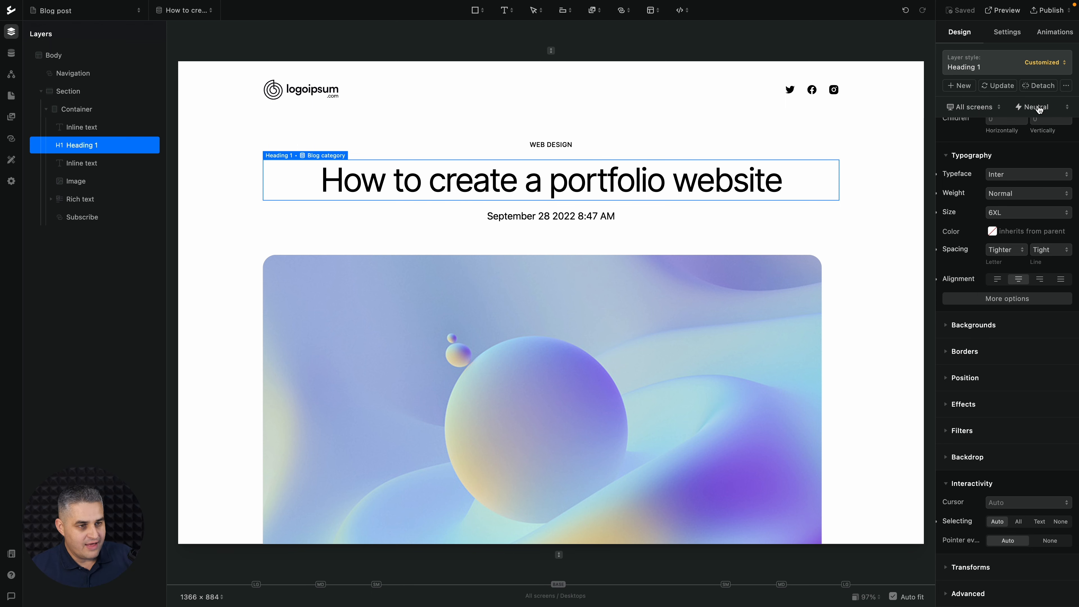
# Insert an Audio element from the assets below the post's rich text body and view its settings.
pyautogui.scroll(-10, 629, 190)
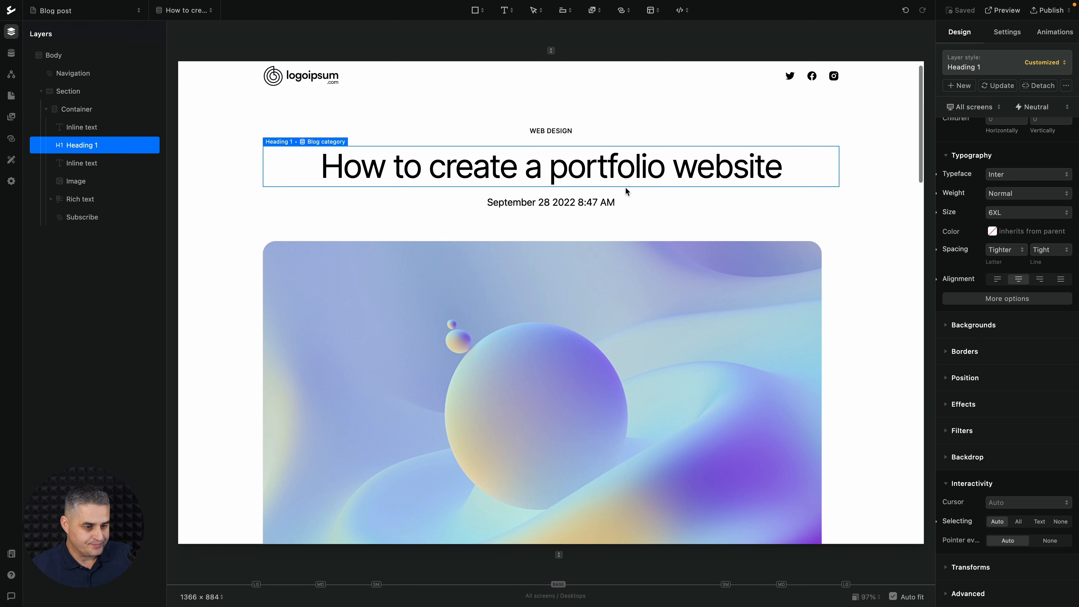
pyautogui.scroll(-15, 569, 309)
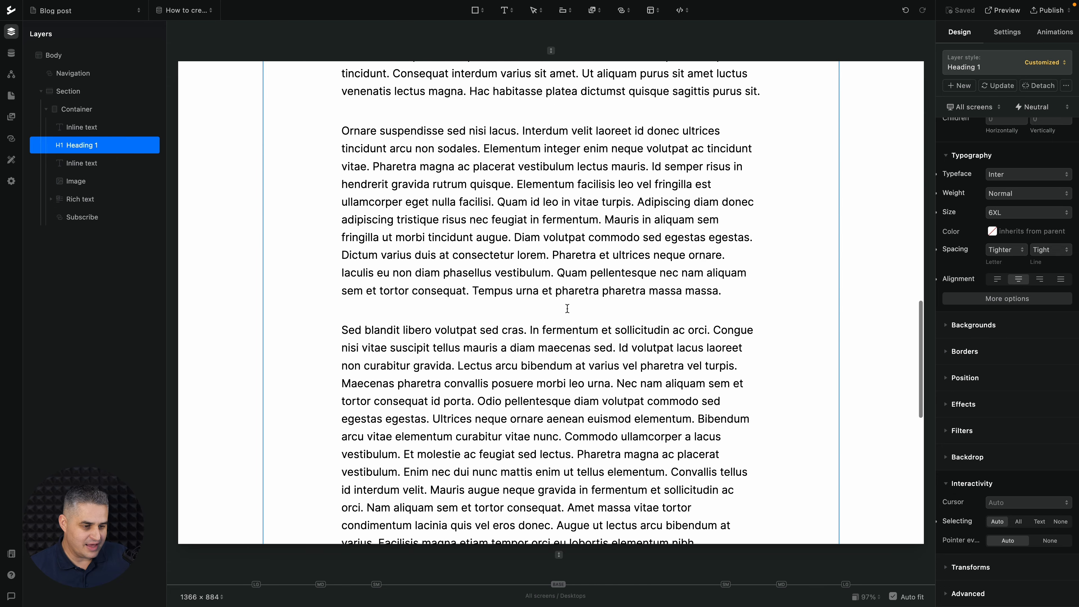
pyautogui.click(548, 176)
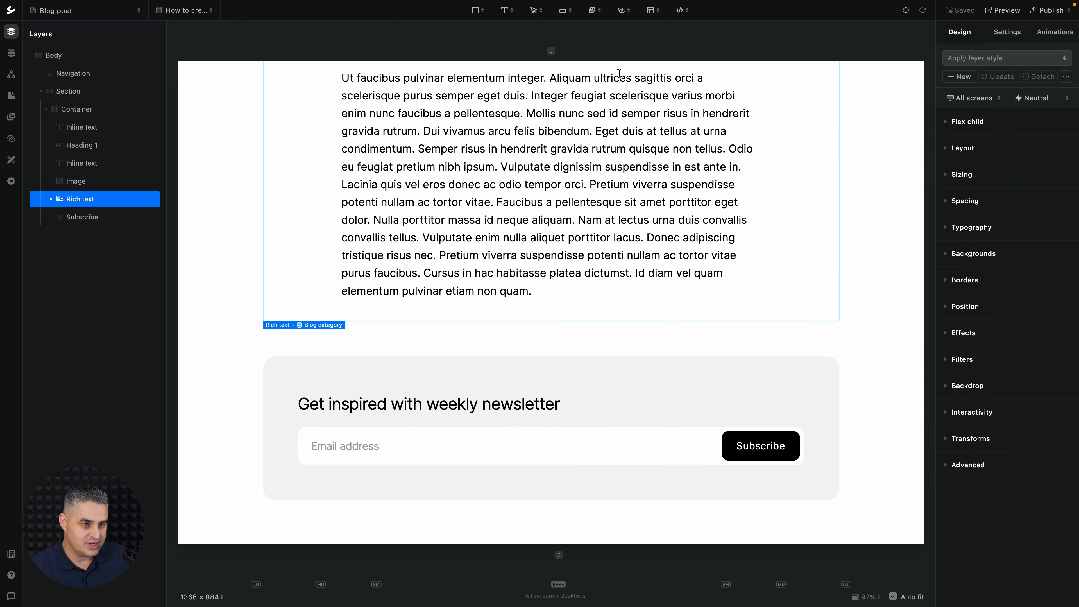
pyautogui.click(592, 10)
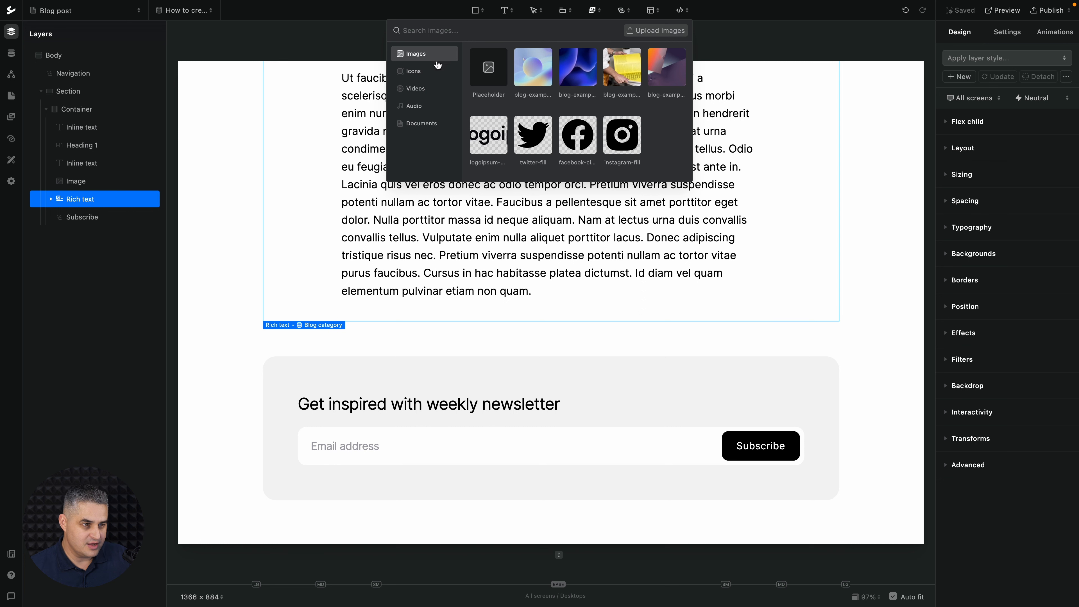
pyautogui.click(415, 106)
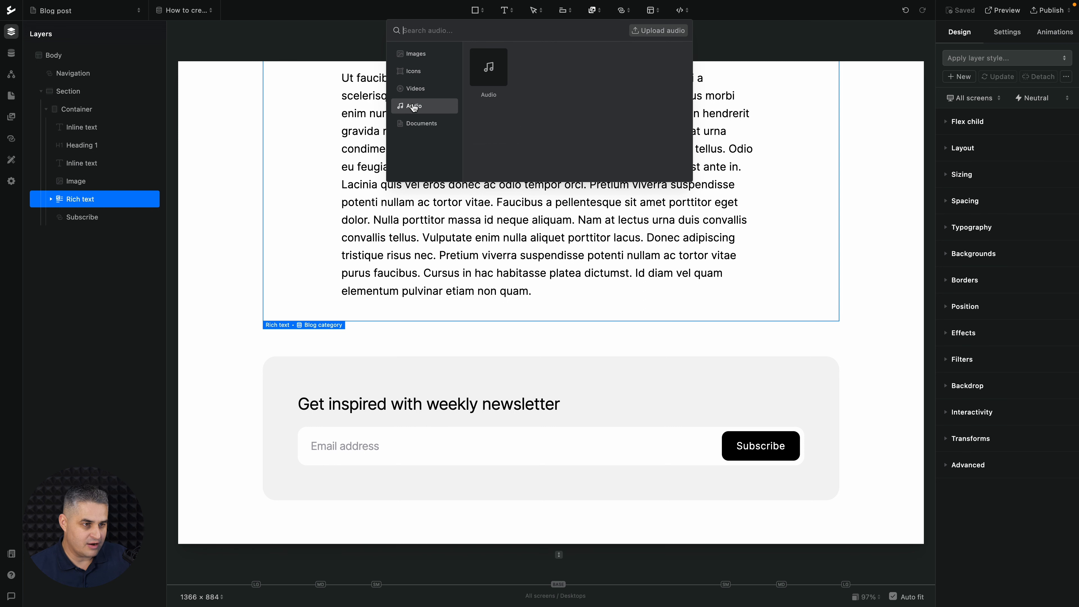
pyautogui.click(487, 81)
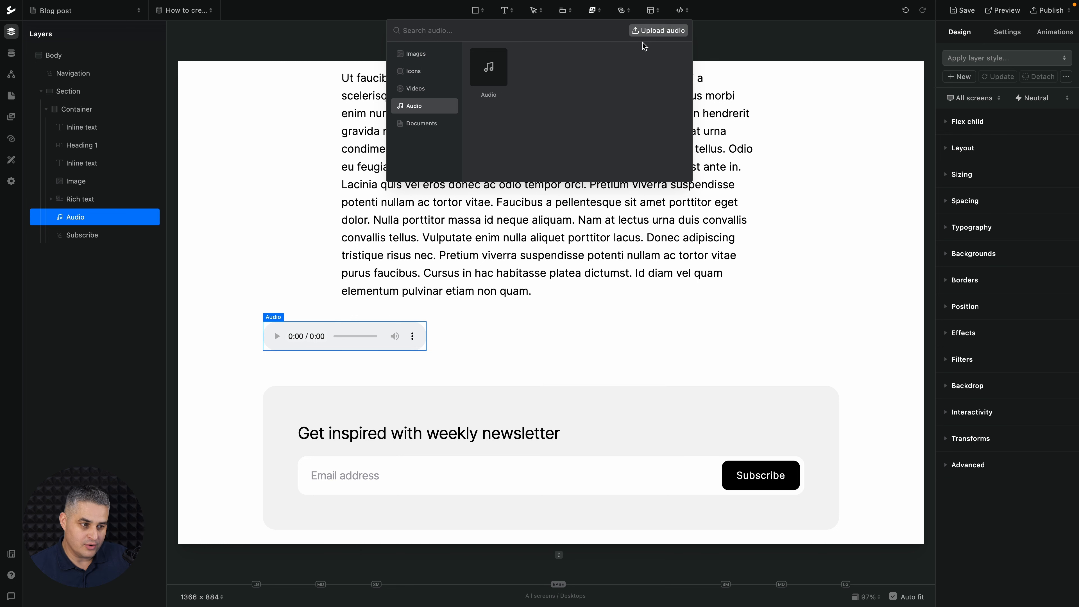
pyautogui.click(340, 339)
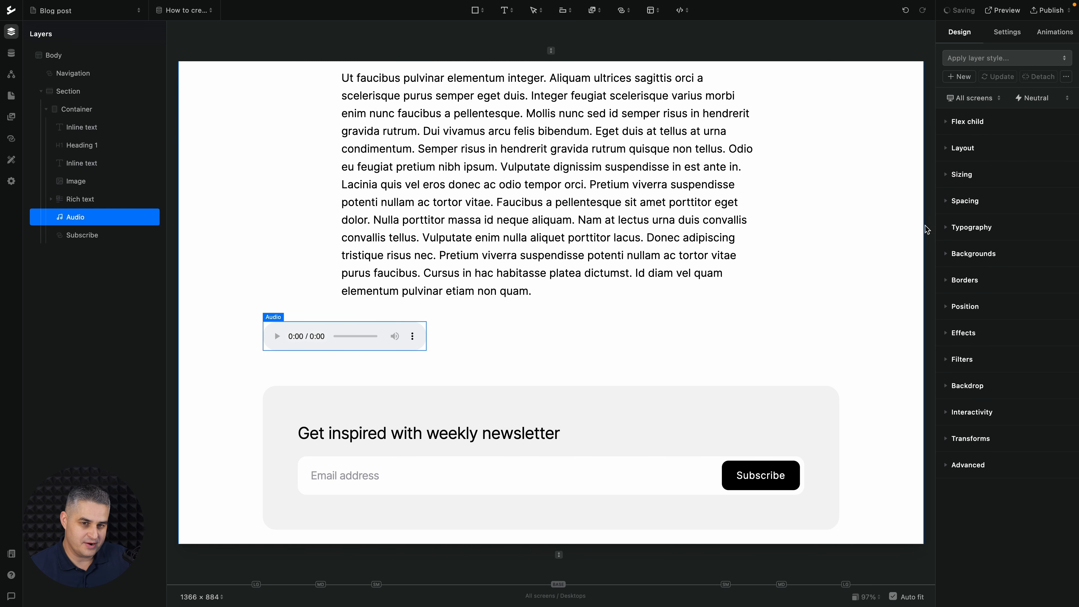
pyautogui.click(1004, 36)
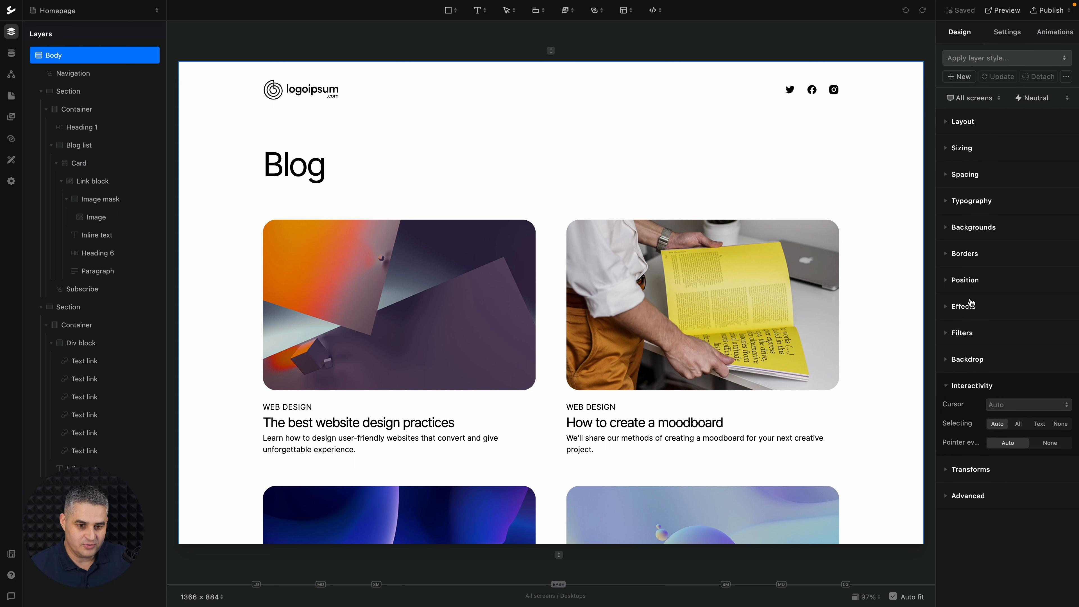
# Give the blog card image a 1.27 Brightness filter and view its Animations panel.
pyautogui.click(961, 334)
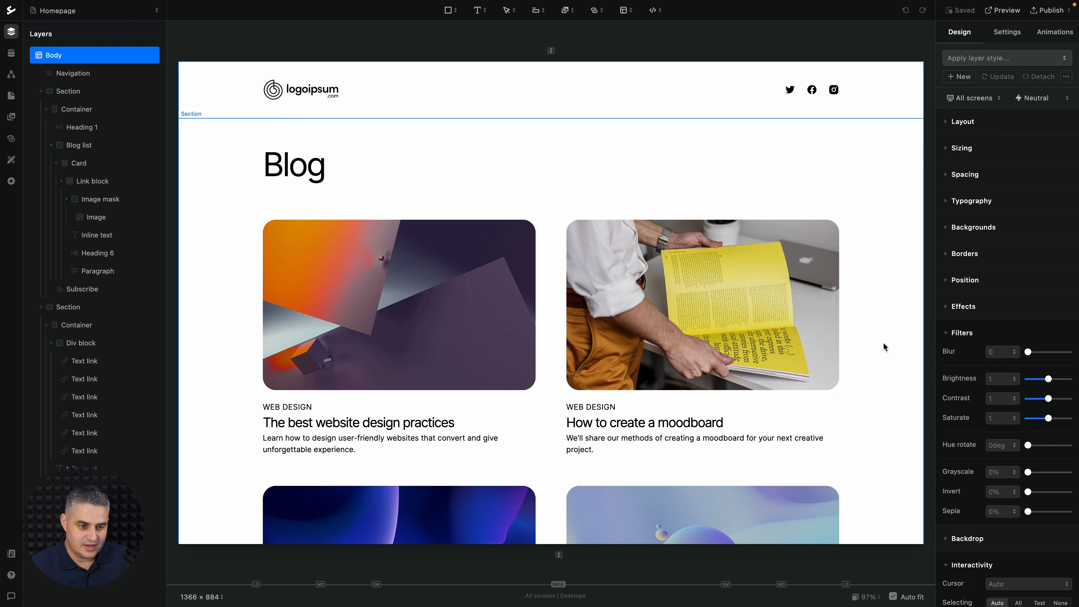
pyautogui.click(754, 313)
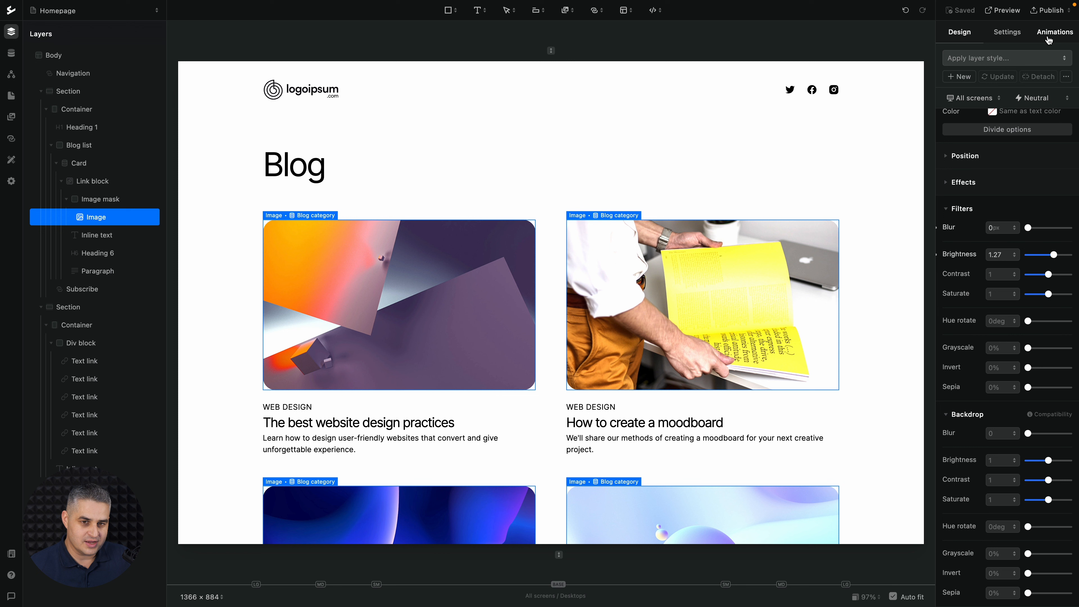
pyautogui.click(1054, 32)
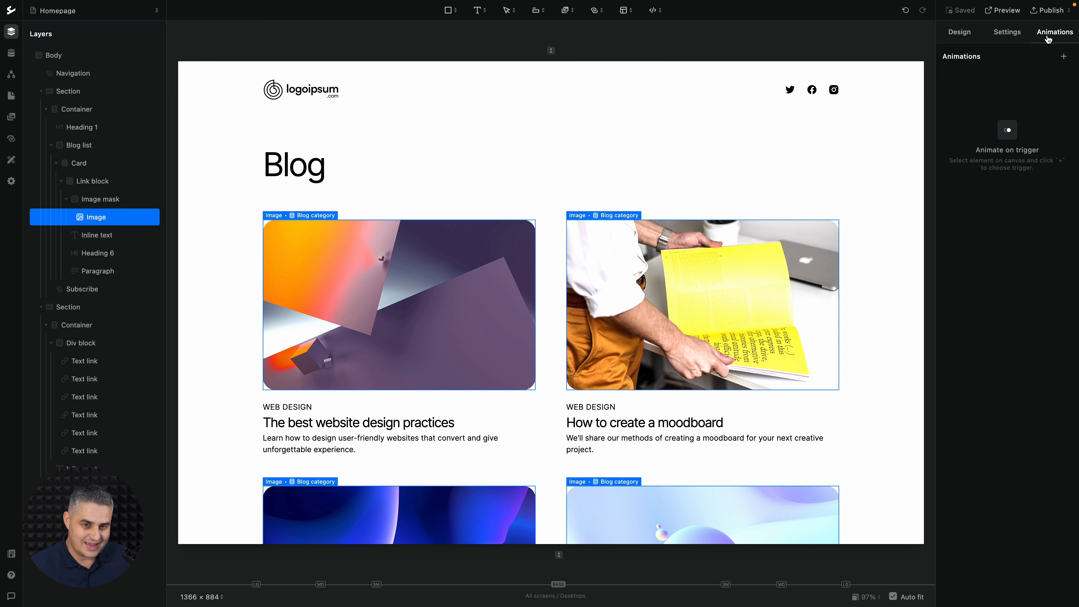